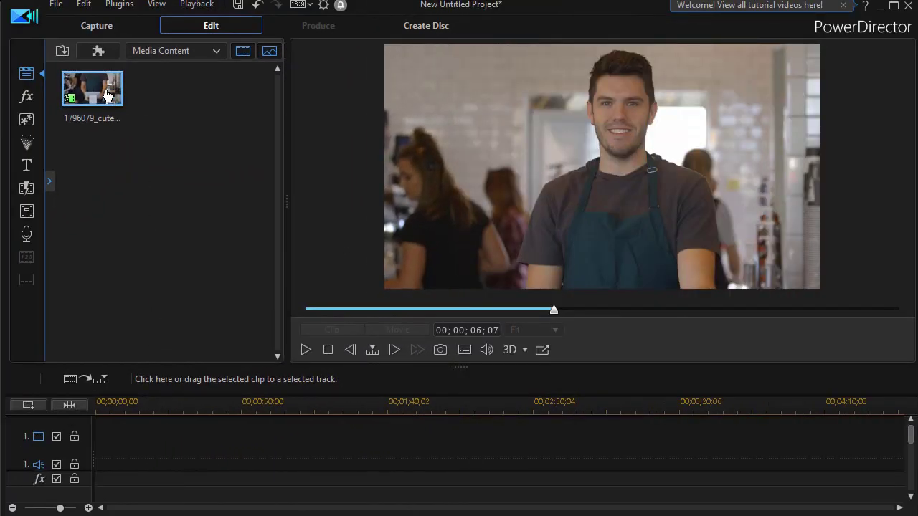
Add the 1796079_cuteSmile_HD_Footage clip to video track 1 and zoom the timeline onto it
{"action": "left_click_drag", "start_coordinate": [107, 95], "coordinate": [97, 469]}
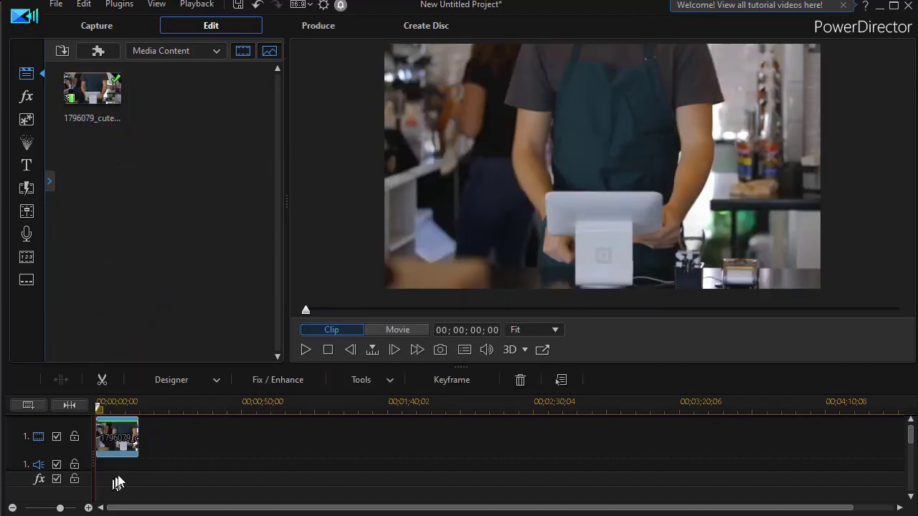
{"action": "left_click_drag", "start_coordinate": [283, 399], "coordinate": [696, 409]}
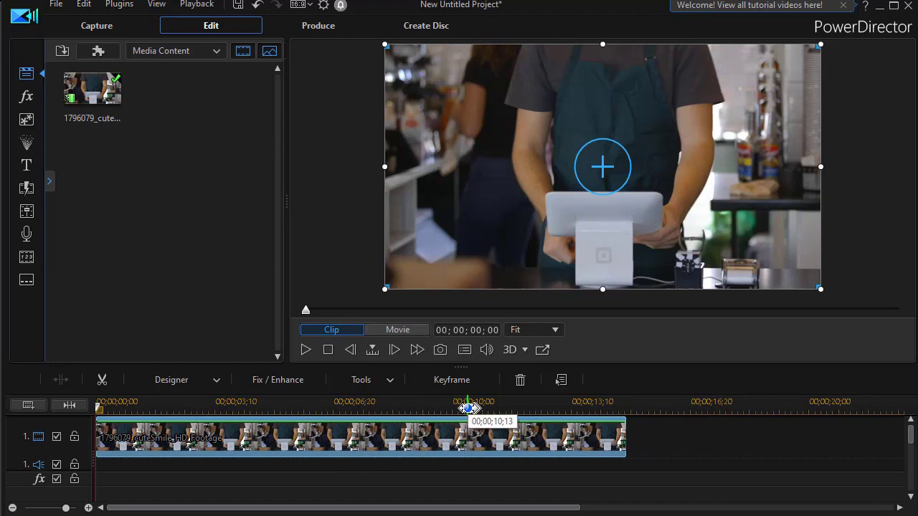
Move the playhead to 00;00;11;16 on the smiling frame and select the barista clip
{"action": "left_click", "coordinate": [469, 409]}
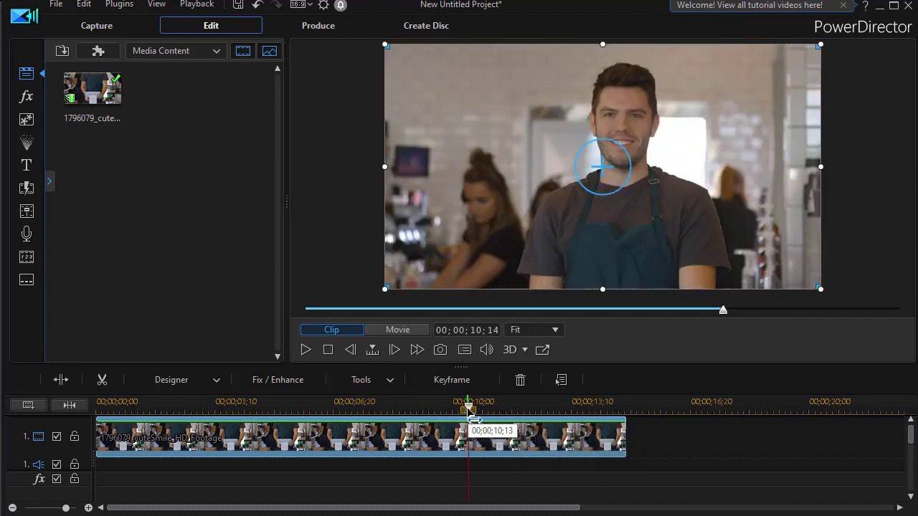
{"action": "left_click", "coordinate": [491, 413]}
{"action": "left_click_drag", "start_coordinate": [490, 413], "coordinate": [506, 430]}
{"action": "left_click", "coordinate": [507, 429]}
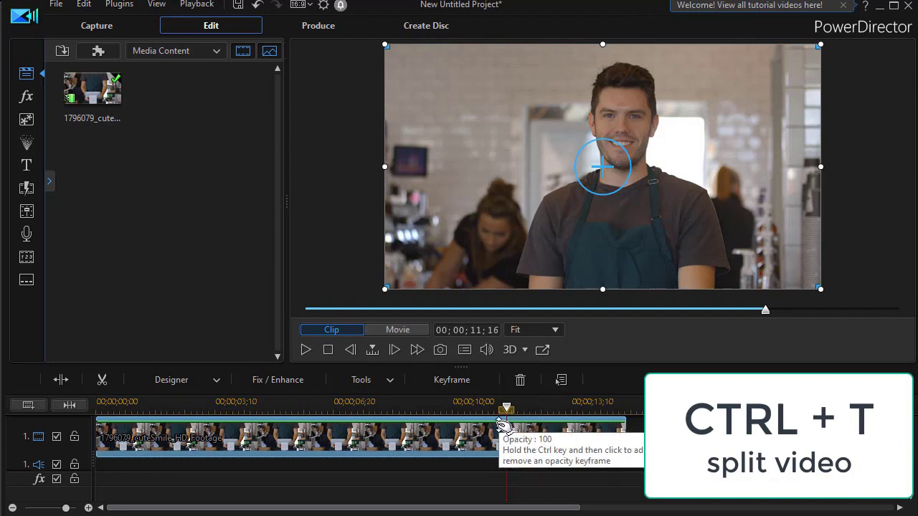
Split the barista clip at 00;00;11;16 with Ctrl+T and delete the trailing part
{"action": "key", "text": "ctrl+t"}
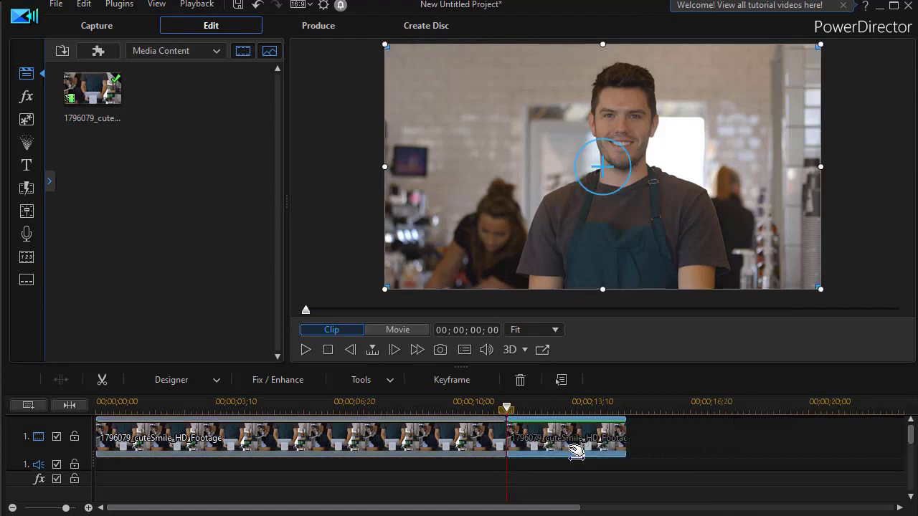
{"action": "key", "text": "Delete"}
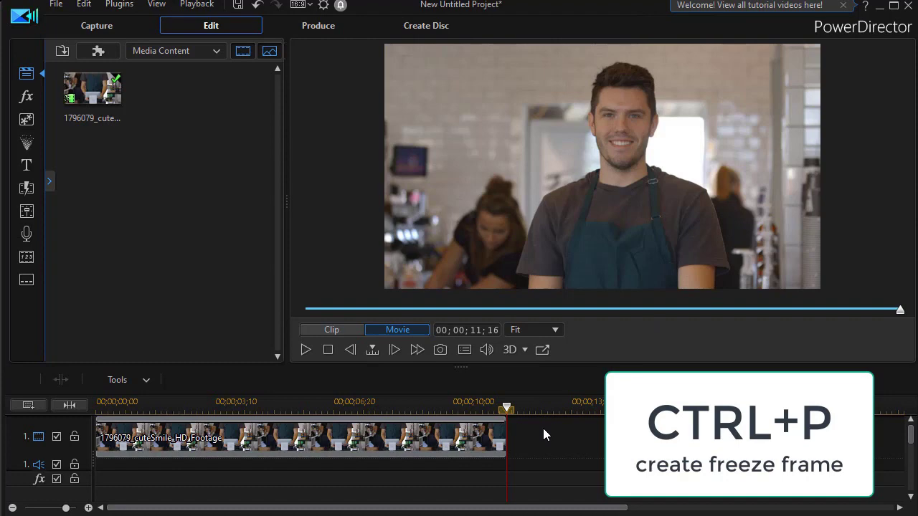
Snapshot the current frame as abc.jpg and select it in the media library
{"action": "key", "text": "ctrl+p"}
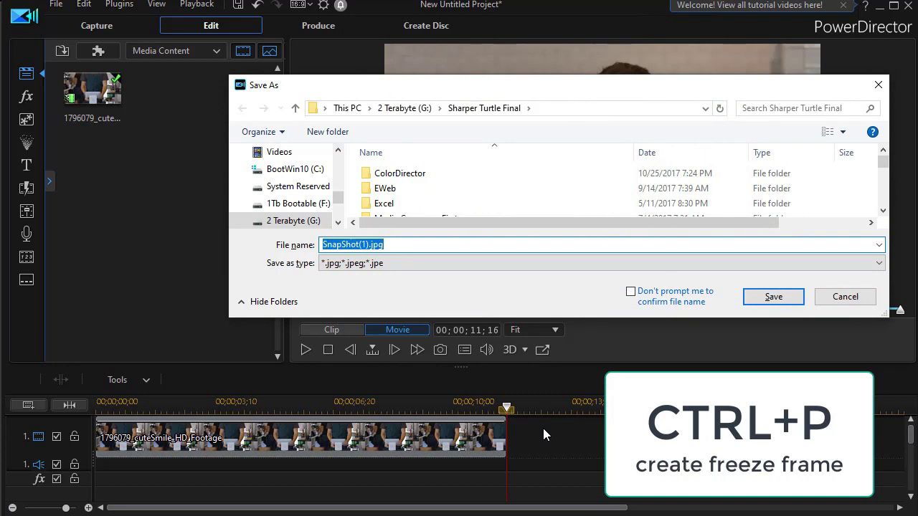
{"action": "type", "text": "a"}
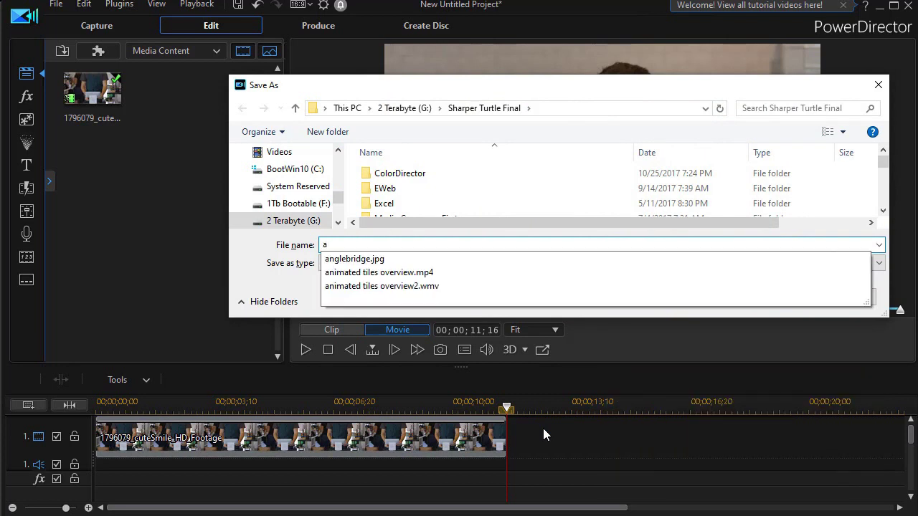
{"action": "type", "text": "bc"}
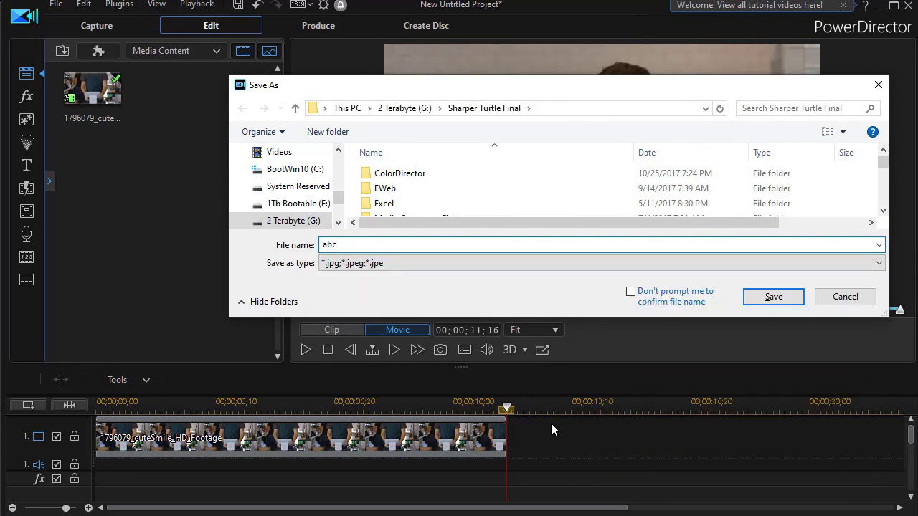
{"action": "left_click", "coordinate": [781, 300]}
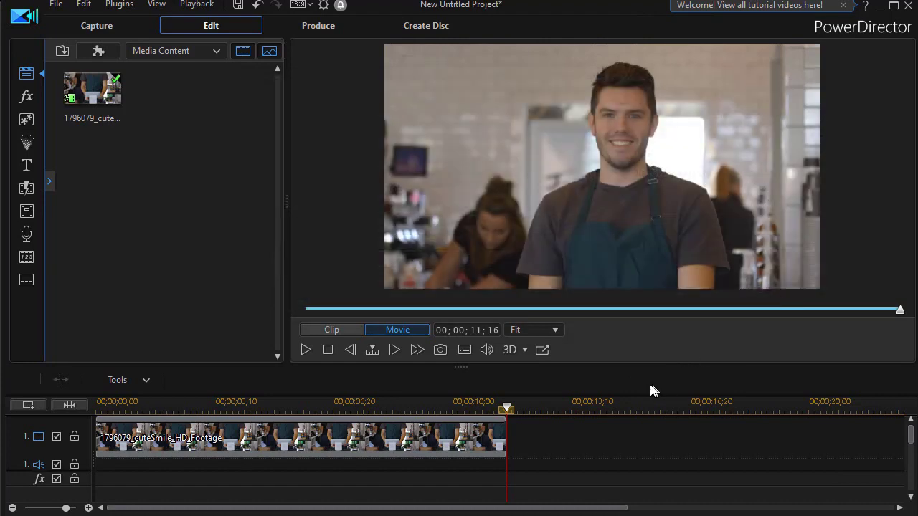
{"action": "left_click", "coordinate": [178, 115]}
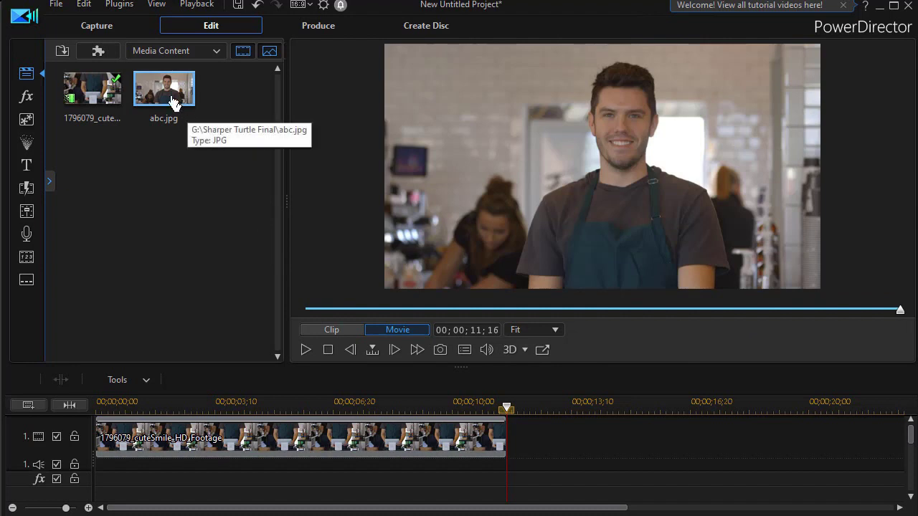
Place abc.jpg on video track 2 at 00;00;11;16 as a 5-second still
{"action": "left_click_drag", "start_coordinate": [175, 104], "coordinate": [534, 437]}
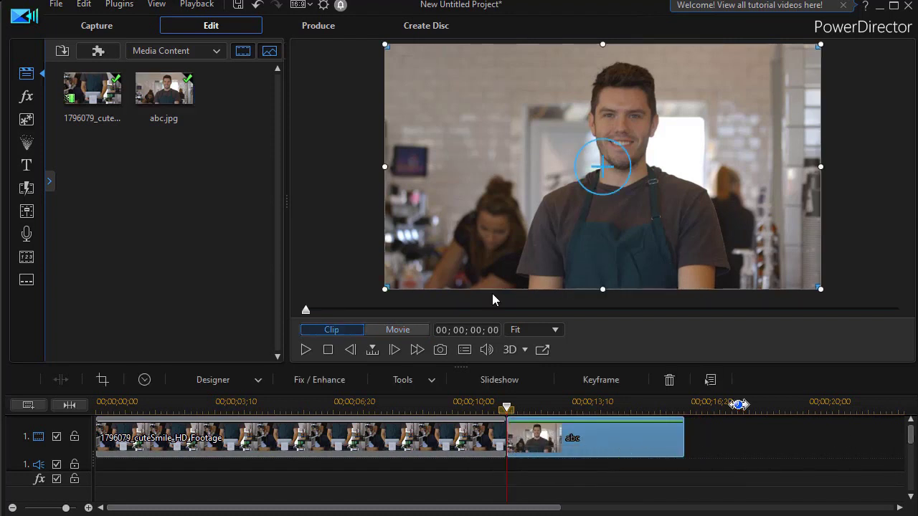
{"action": "left_click_drag", "start_coordinate": [183, 104], "coordinate": [508, 469]}
{"action": "scroll", "coordinate": [909, 438], "scroll_direction": "up", "scroll_amount": 2}
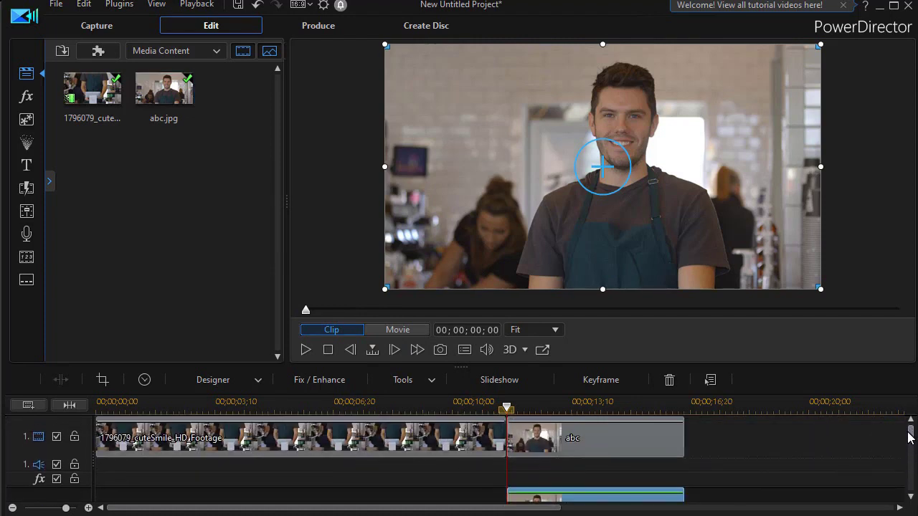
{"action": "scroll", "coordinate": [910, 437], "scroll_direction": "down", "scroll_amount": 1}
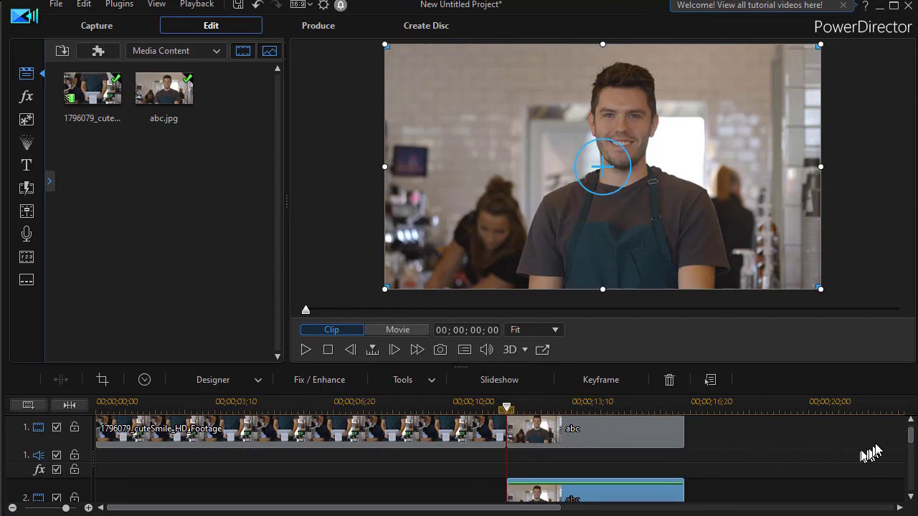
{"action": "scroll", "coordinate": [910, 433], "scroll_direction": "down", "scroll_amount": 2}
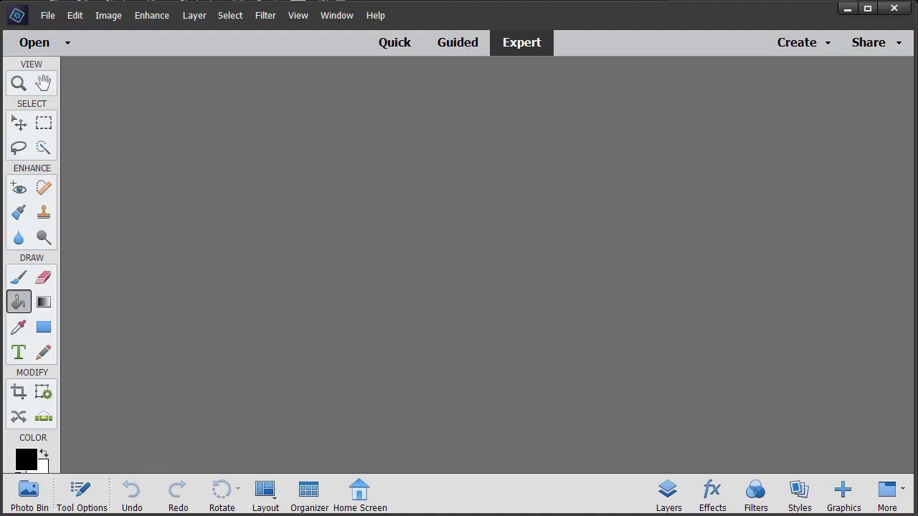
Open abc.jpg from the Sharper Turtle Final folder in Photoshop Elements
{"action": "left_click", "coordinate": [48, 17]}
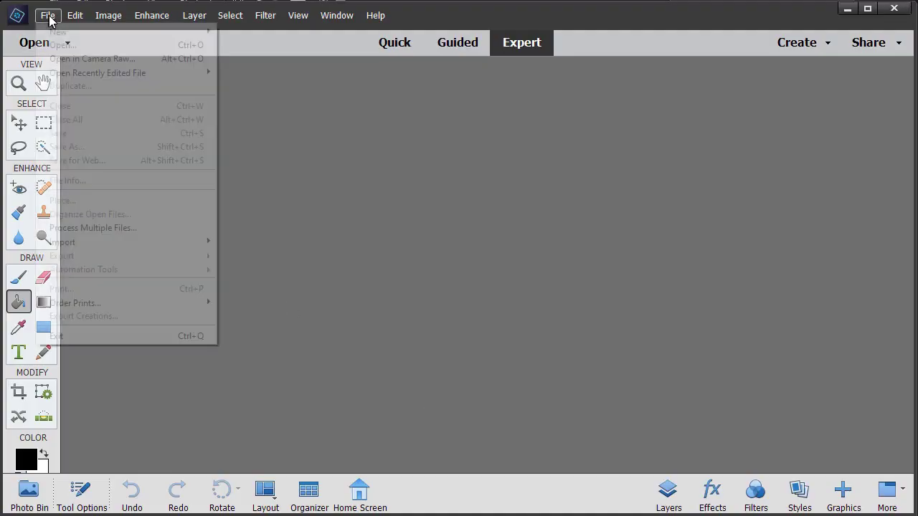
{"action": "left_click", "coordinate": [70, 50]}
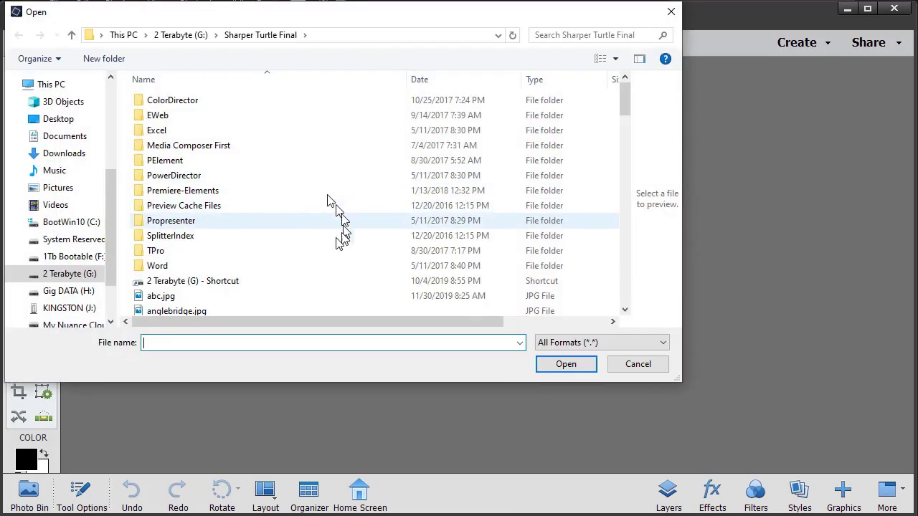
{"action": "left_click", "coordinate": [174, 297]}
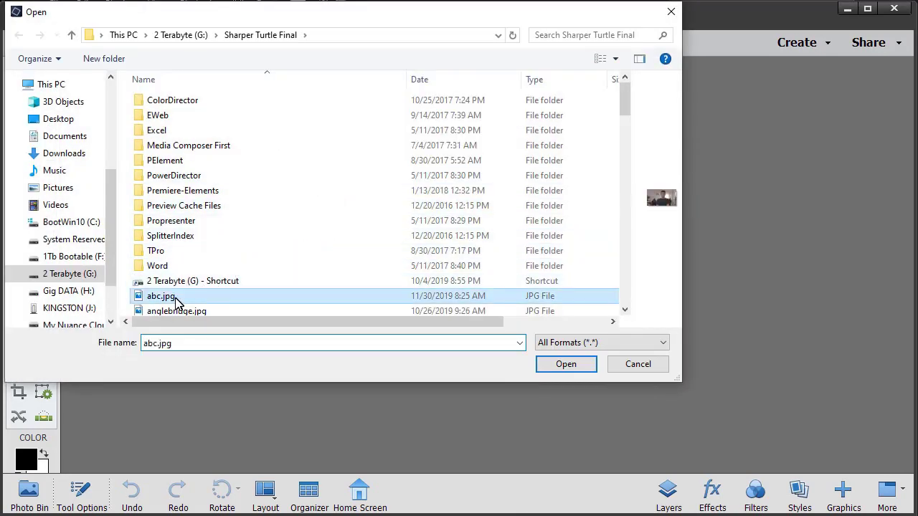
{"action": "left_click", "coordinate": [565, 364]}
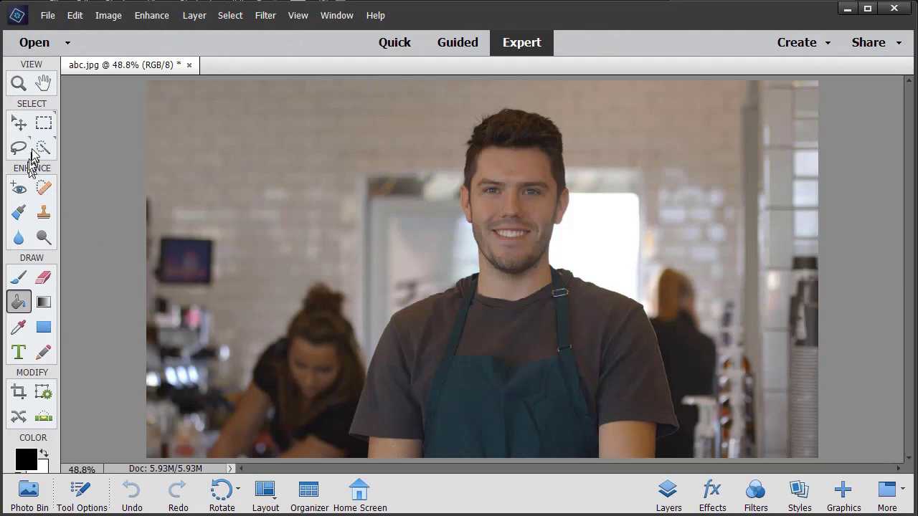
Select the barista's head, torso and arms with the Quick Selection tool
{"action": "left_click", "coordinate": [43, 147]}
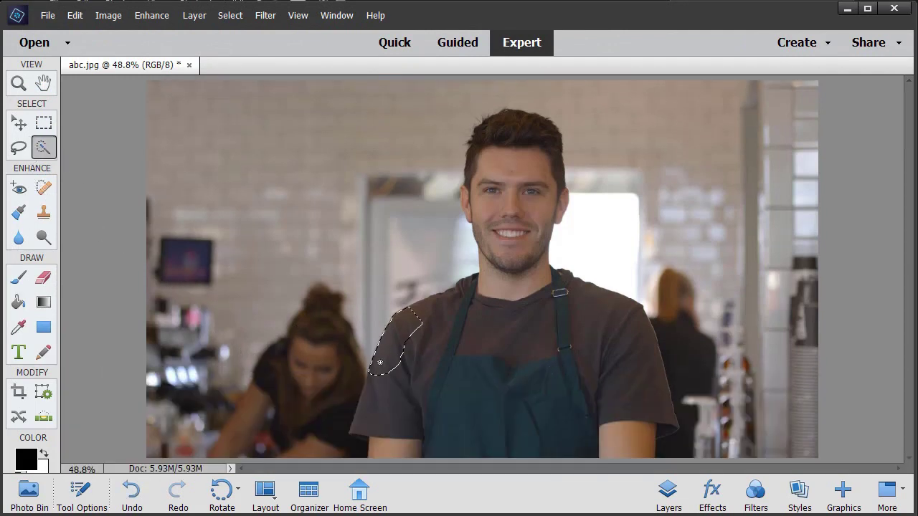
{"action": "mouse_move", "coordinate": [398, 333]}
{"action": "left_mouse_down"}
{"action": "mouse_move", "coordinate": [366, 408]}
{"action": "mouse_move", "coordinate": [383, 444]}
{"action": "mouse_move", "coordinate": [496, 264]}
{"action": "left_mouse_up"}
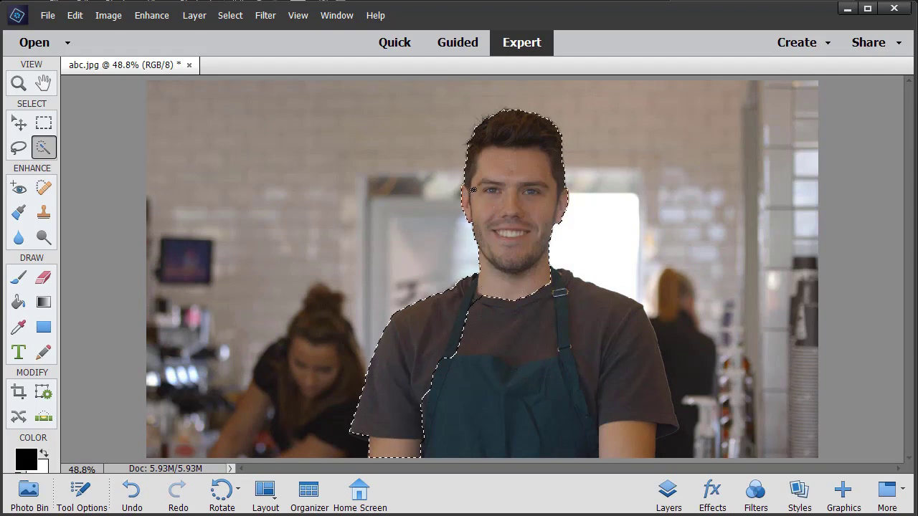
{"action": "left_click_drag", "start_coordinate": [472, 190], "coordinate": [524, 282]}
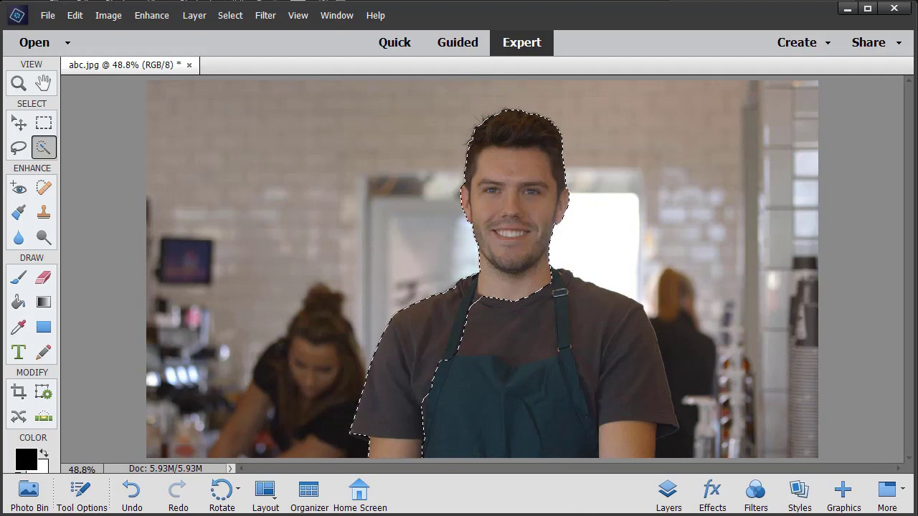
{"action": "key", "text": "ctrl+j"}
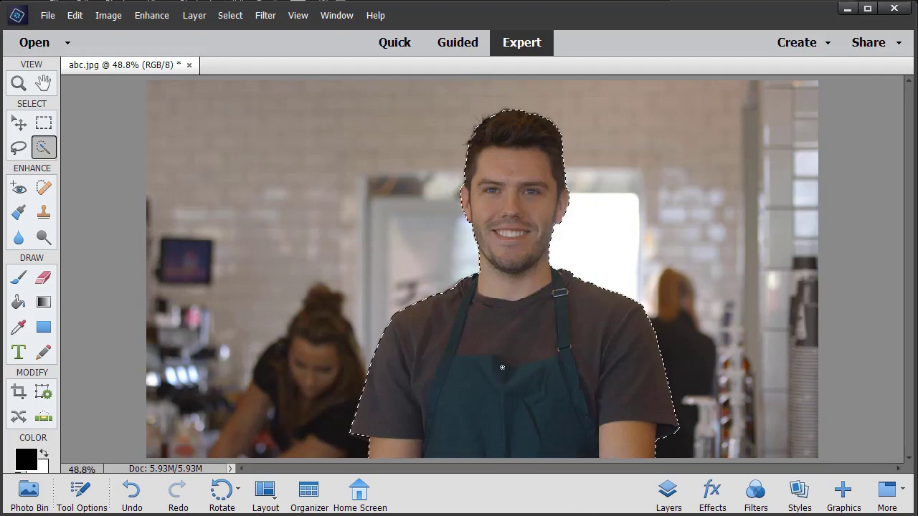
Invert the selection to the café background and delete it to white
{"action": "right_click", "coordinate": [501, 367]}
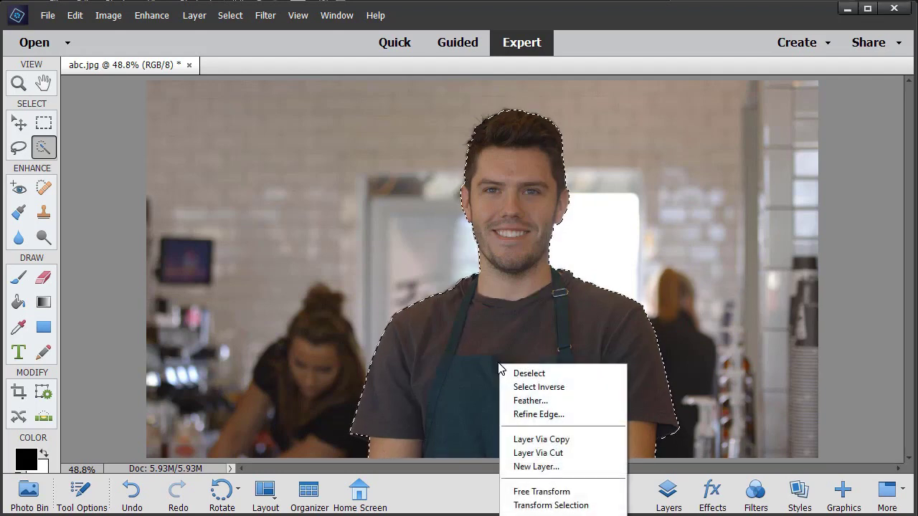
{"action": "left_click", "coordinate": [538, 388]}
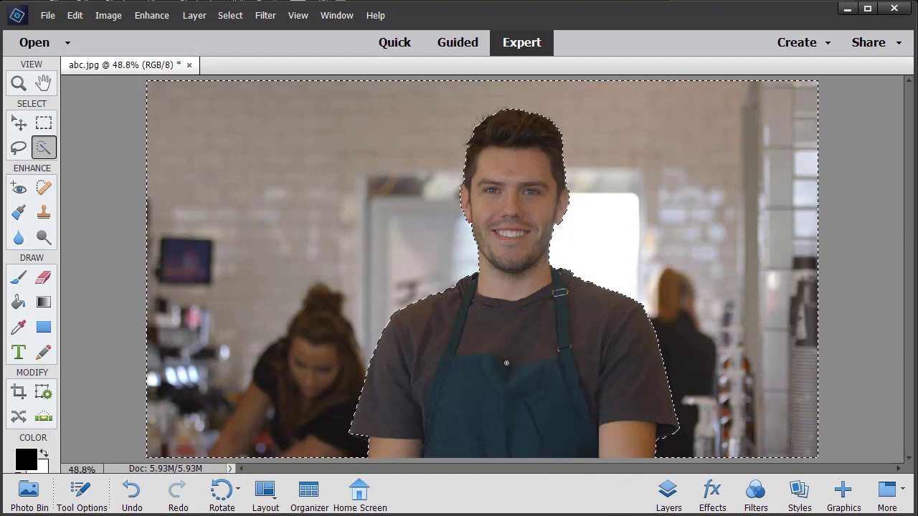
{"action": "key", "text": "Delete"}
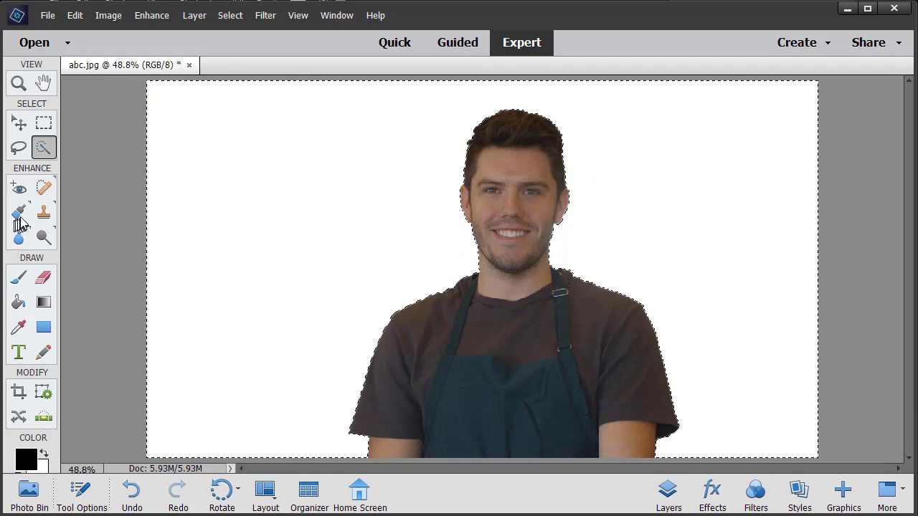
Fill the white background around the man with black using the Paint Bucket
{"action": "left_click", "coordinate": [18, 305]}
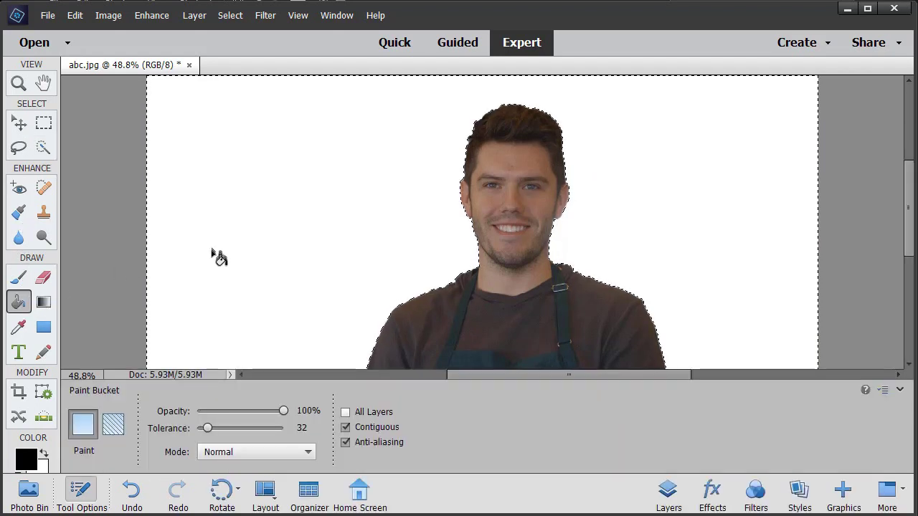
{"action": "left_click", "coordinate": [216, 255]}
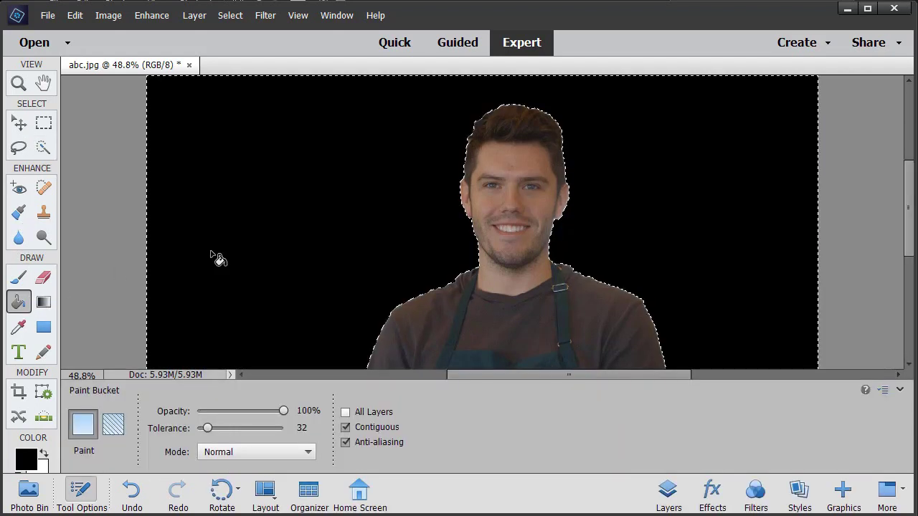
{"action": "left_click", "coordinate": [900, 389]}
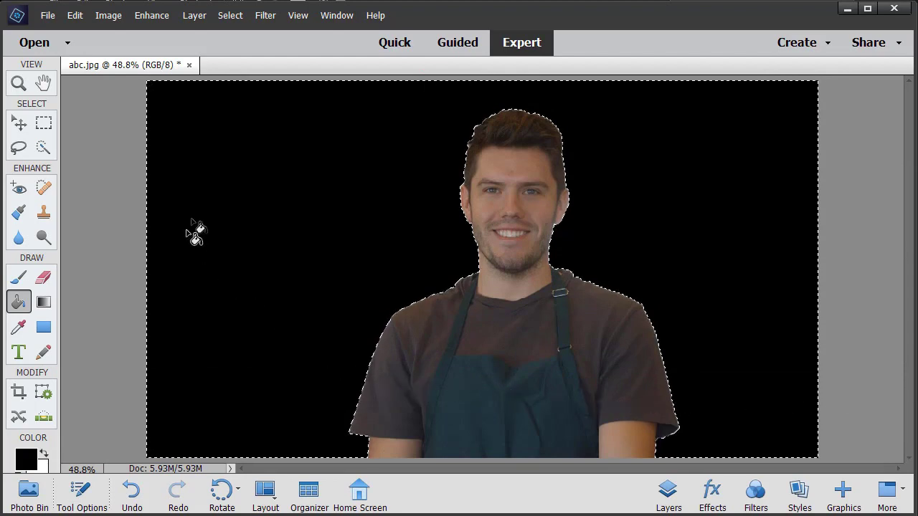
Save the image as mask.jpg with default JPEG quality, then minimise Photoshop Elements
{"action": "left_click", "coordinate": [47, 15]}
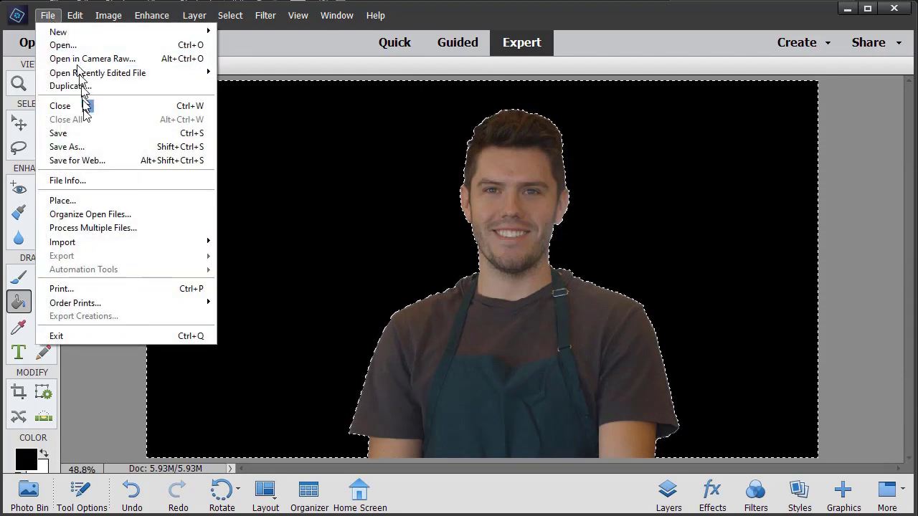
{"action": "left_click", "coordinate": [86, 146]}
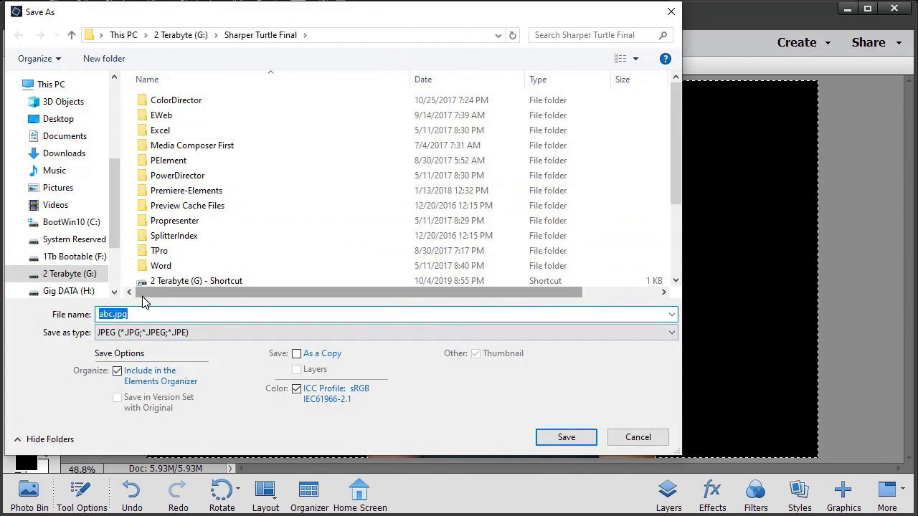
{"action": "type", "text": "mask"}
{"action": "left_click", "coordinate": [580, 439]}
{"action": "left_click", "coordinate": [591, 178]}
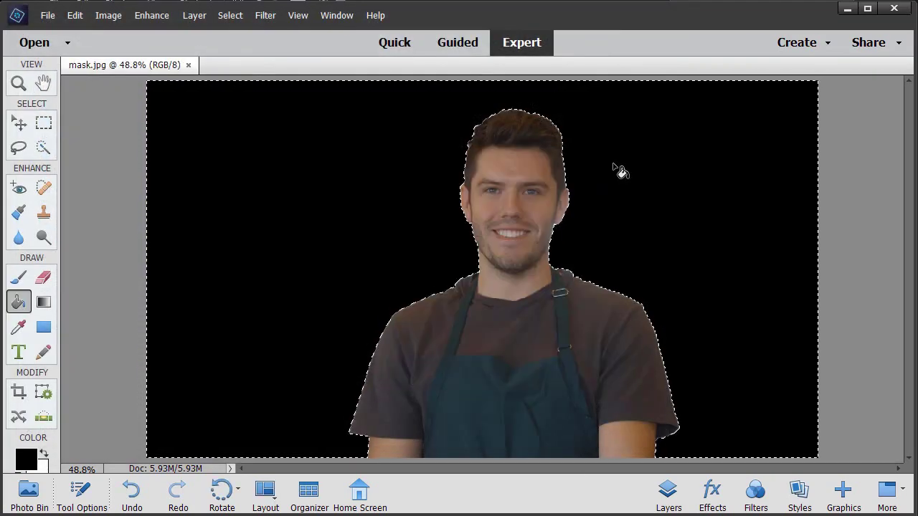
{"action": "left_click", "coordinate": [848, 10]}
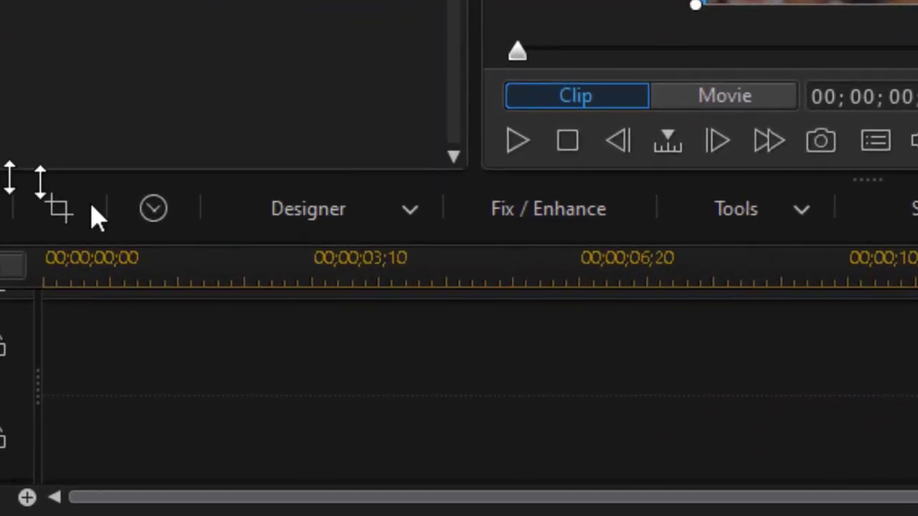
Open the Mask Designer for abc.jpg and start a mask from an image file
{"action": "left_click", "coordinate": [411, 211]}
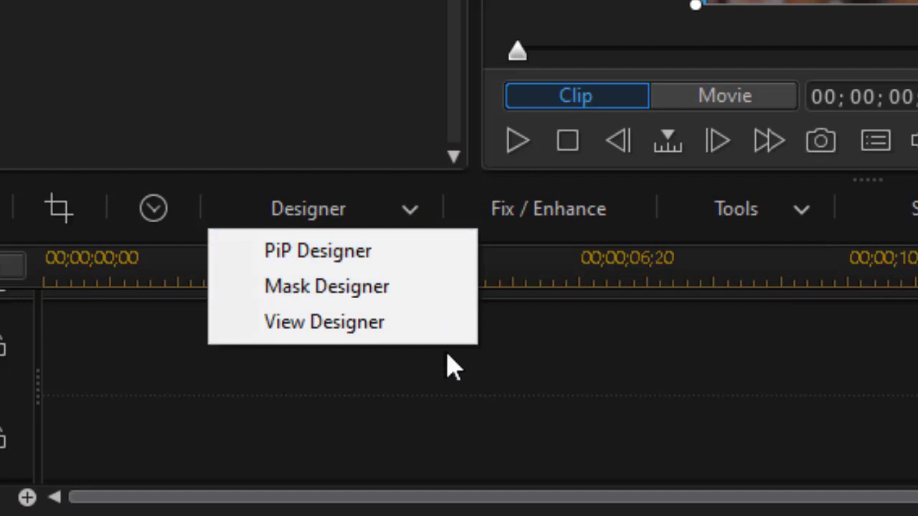
{"action": "left_click", "coordinate": [399, 293]}
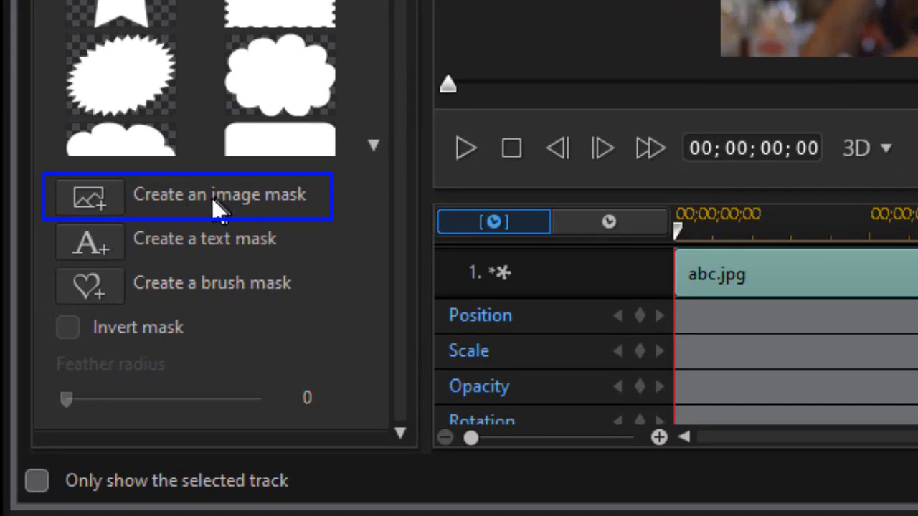
{"action": "left_click", "coordinate": [117, 204]}
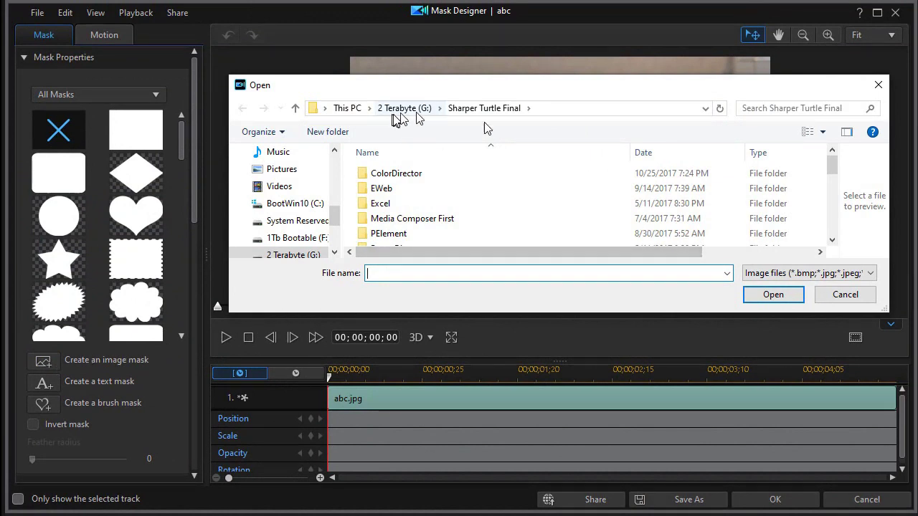
Load mask.jpg as the abc clip's custom image mask and confirm it in the mask designer
{"action": "left_click_drag", "start_coordinate": [834, 164], "coordinate": [838, 229]}
{"action": "left_click", "coordinate": [412, 198]}
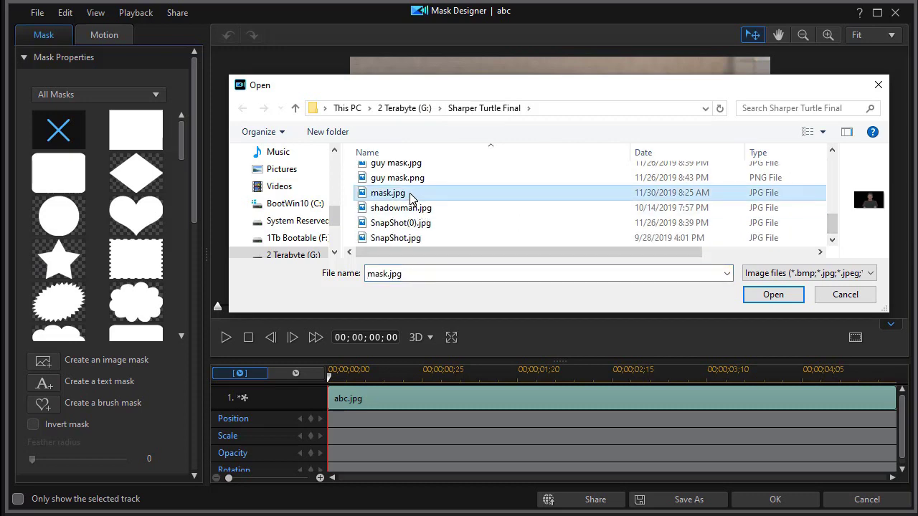
{"action": "left_click", "coordinate": [773, 297]}
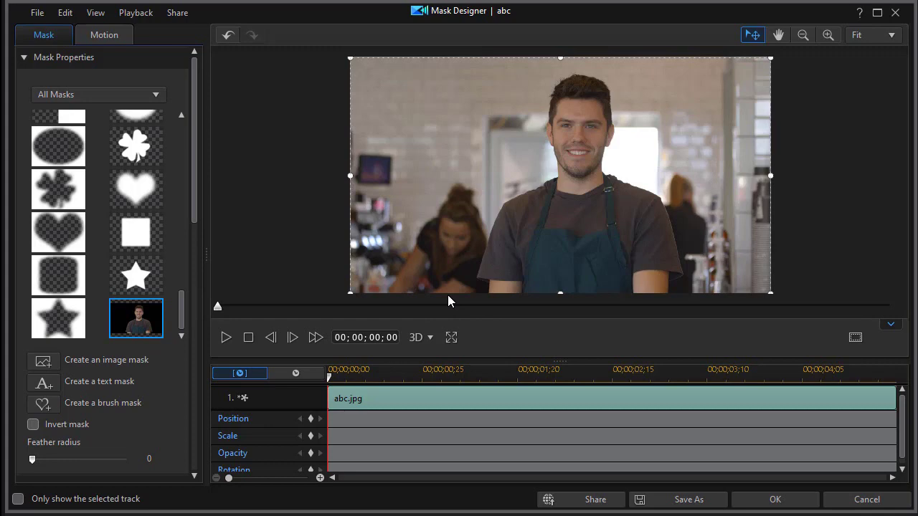
{"action": "left_click", "coordinate": [774, 500]}
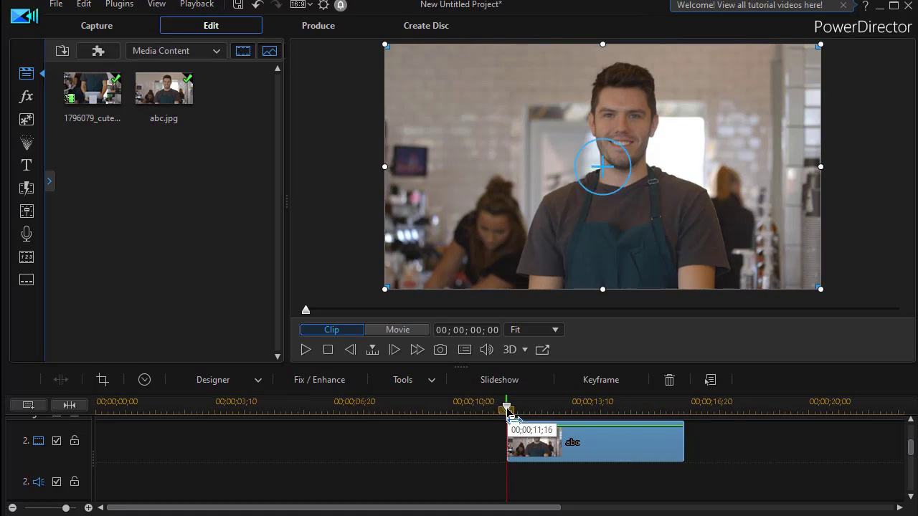
{"action": "left_click_drag", "start_coordinate": [507, 418], "coordinate": [416, 415]}
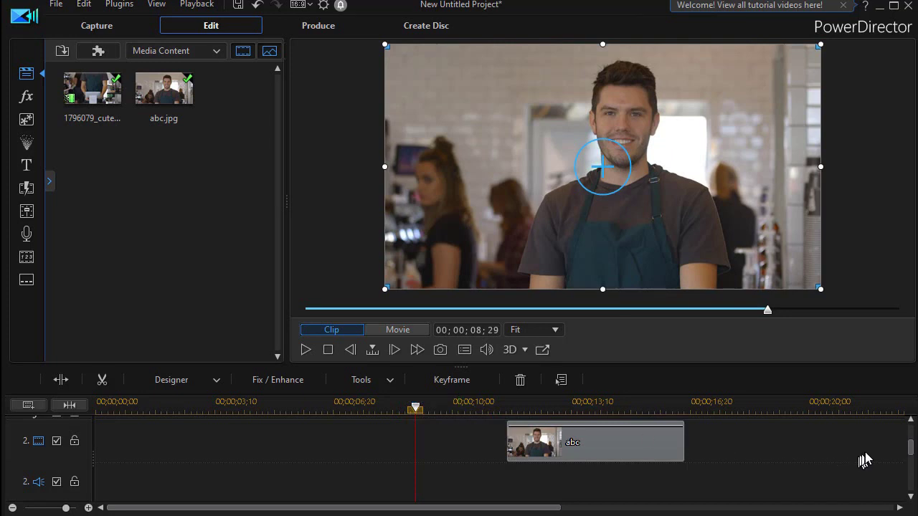
{"action": "scroll", "coordinate": [910, 446], "scroll_direction": "up", "scroll_amount": 3}
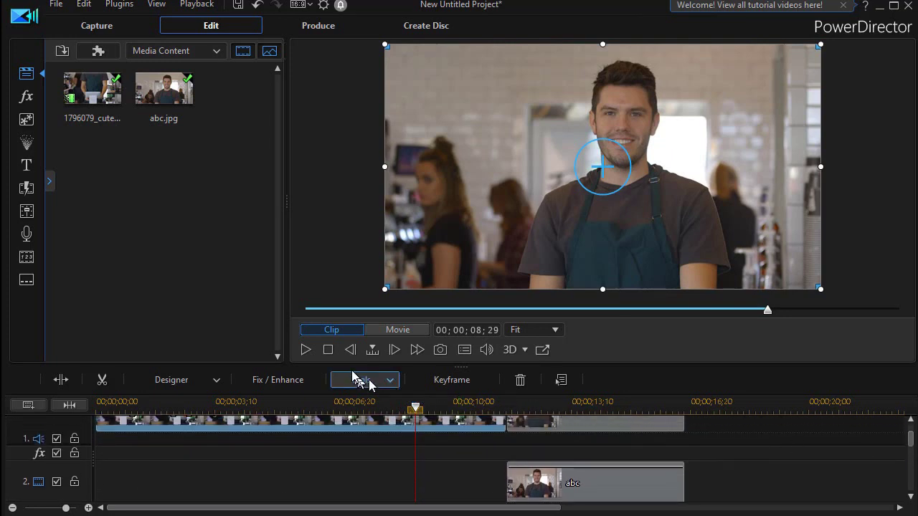
{"action": "left_click", "coordinate": [305, 350]}
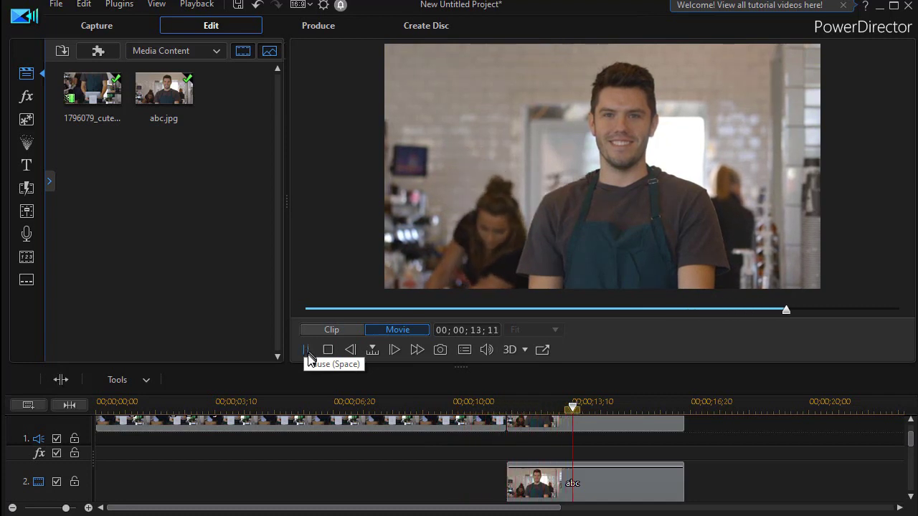
{"action": "left_click", "coordinate": [308, 351]}
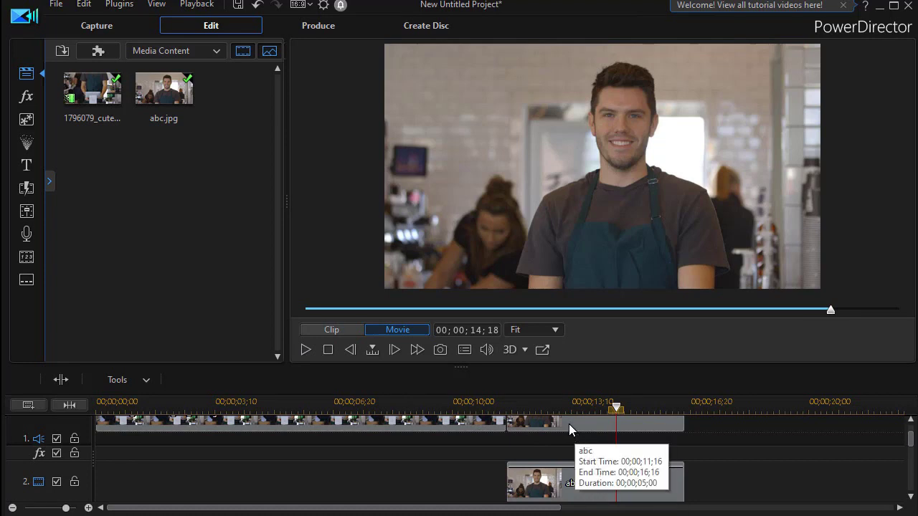
{"action": "scroll", "coordinate": [911, 434], "scroll_direction": "up", "scroll_amount": 1}
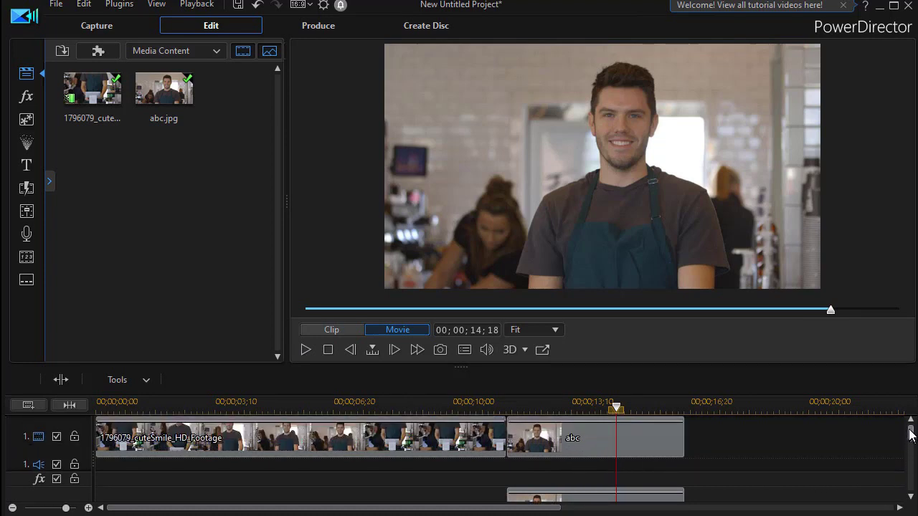
{"action": "left_click", "coordinate": [585, 443]}
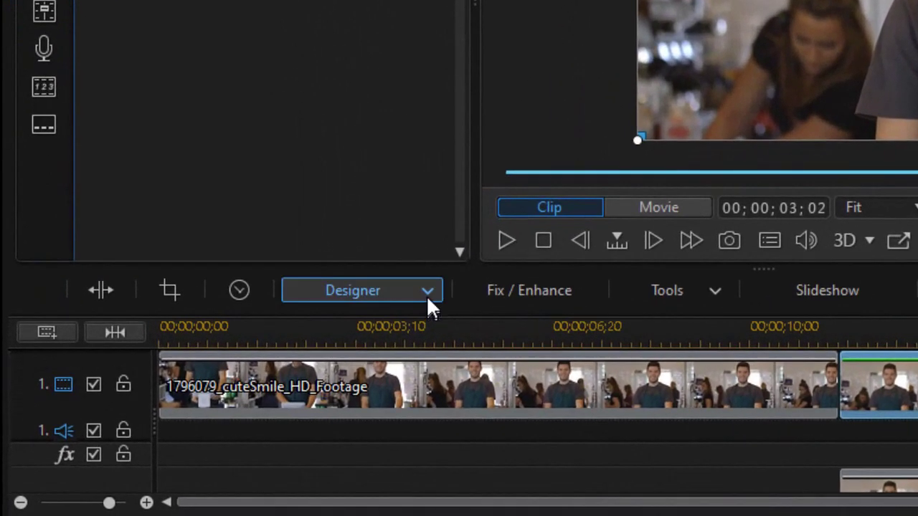
Enable Color Adjustment on the track 1 abc freeze frame and drop Saturation to the minimum
{"action": "left_click", "coordinate": [558, 294]}
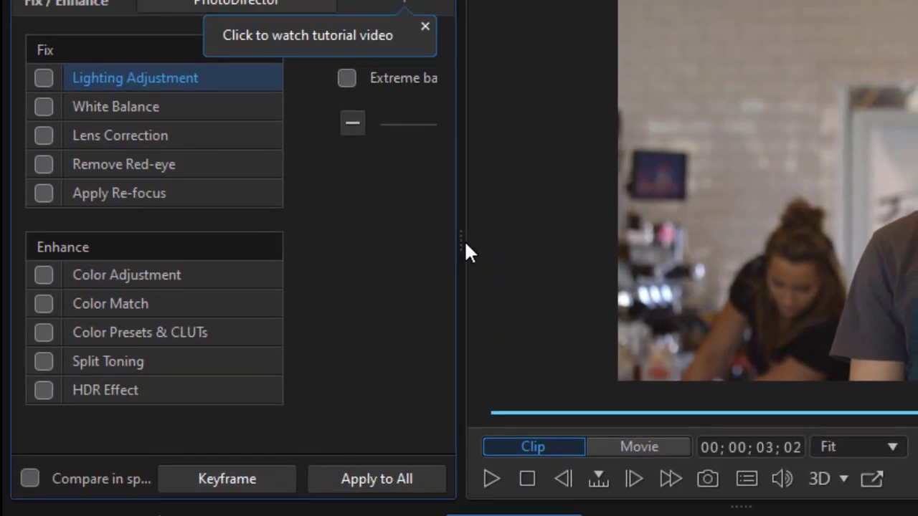
{"action": "left_click_drag", "start_coordinate": [461, 255], "coordinate": [750, 266]}
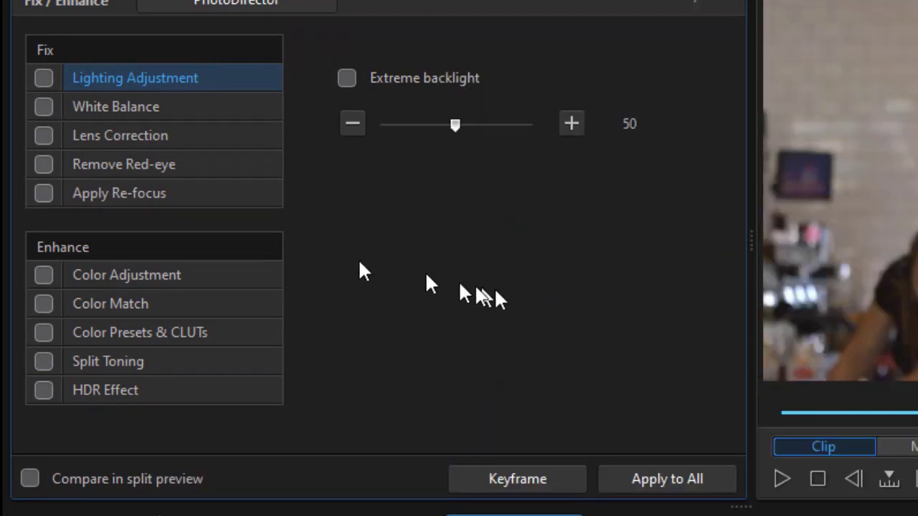
{"action": "left_click", "coordinate": [41, 274]}
{"action": "left_click", "coordinate": [40, 274]}
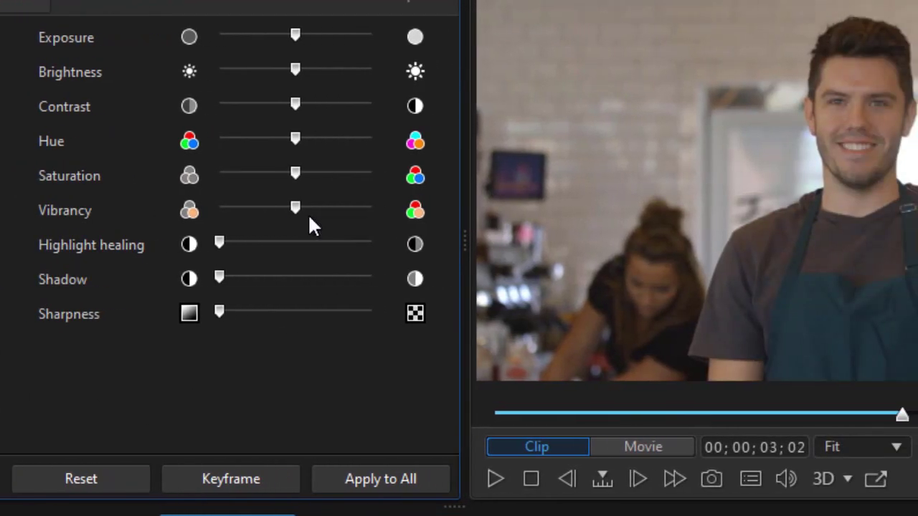
{"action": "left_click_drag", "start_coordinate": [295, 175], "coordinate": [185, 175]}
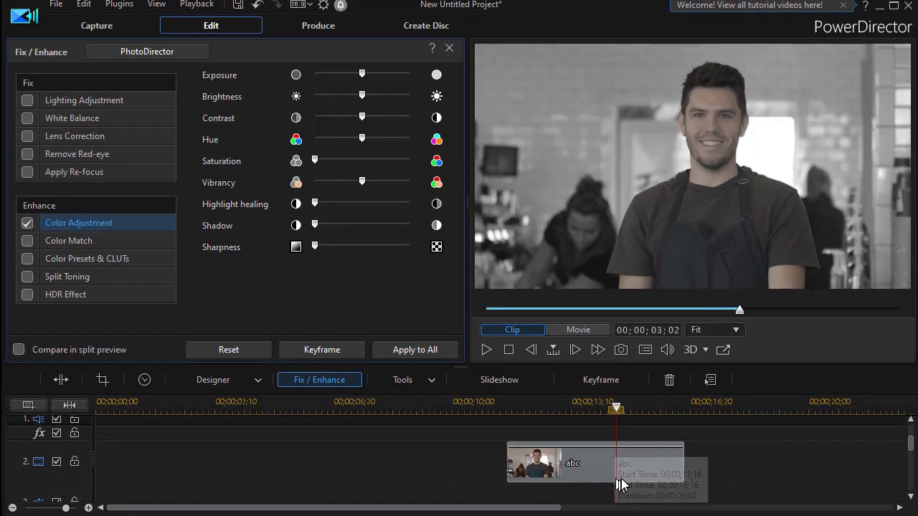
Turn on Color Adjustment for the masked abc clip on track 2
{"action": "left_click", "coordinate": [634, 475]}
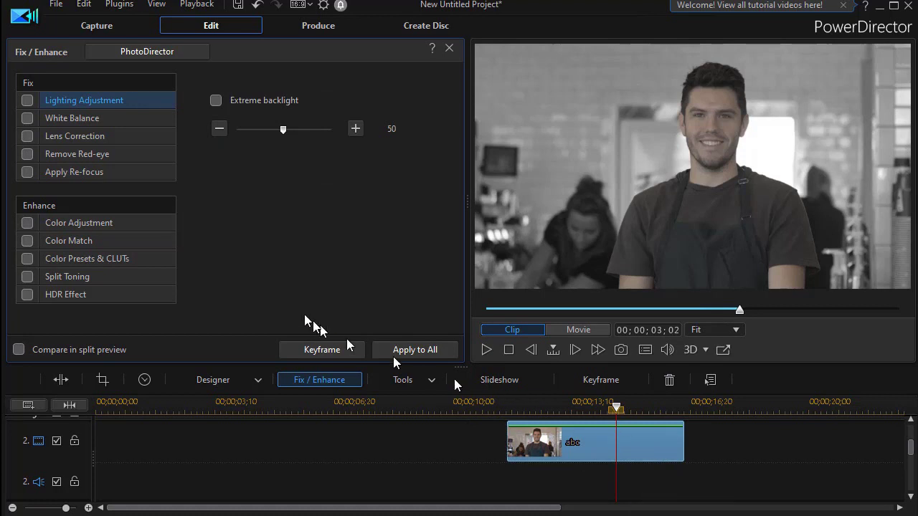
{"action": "left_click", "coordinate": [27, 223]}
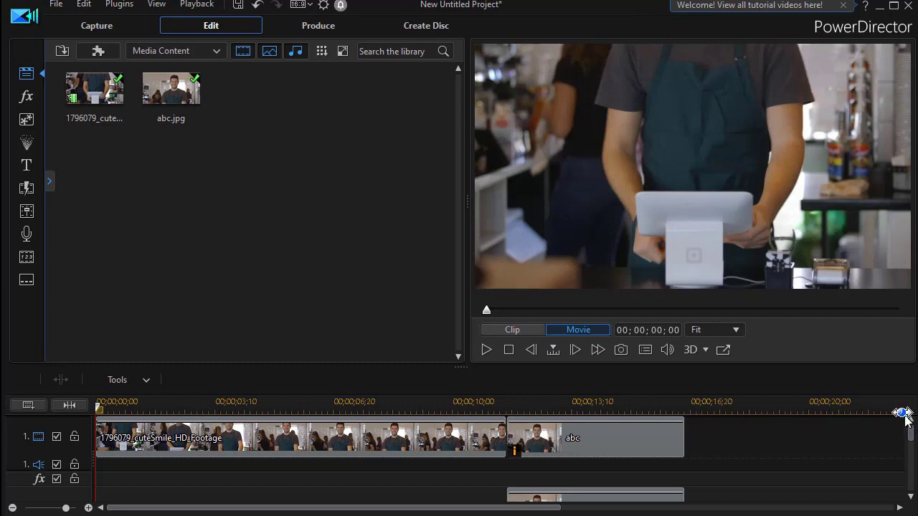
Move the playhead to 00;00;14;04 to preview the black-and-white freeze frame
{"action": "left_click", "coordinate": [600, 404]}
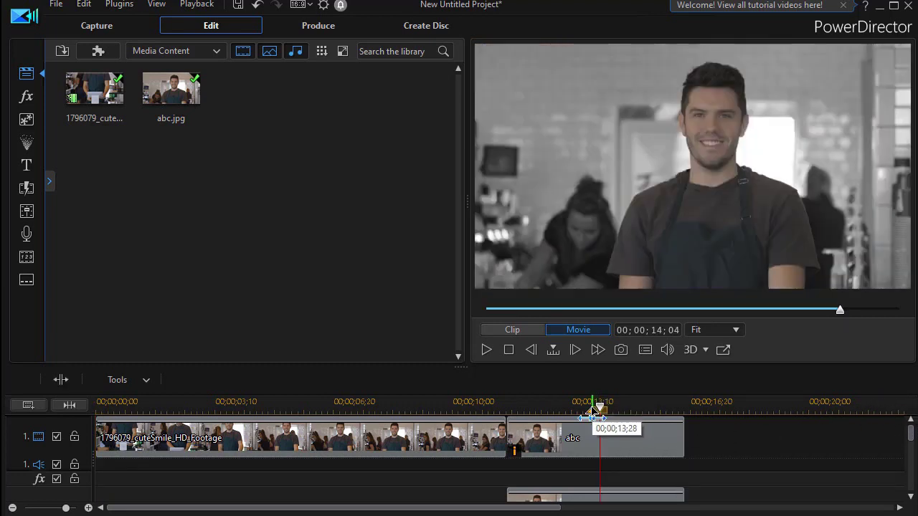